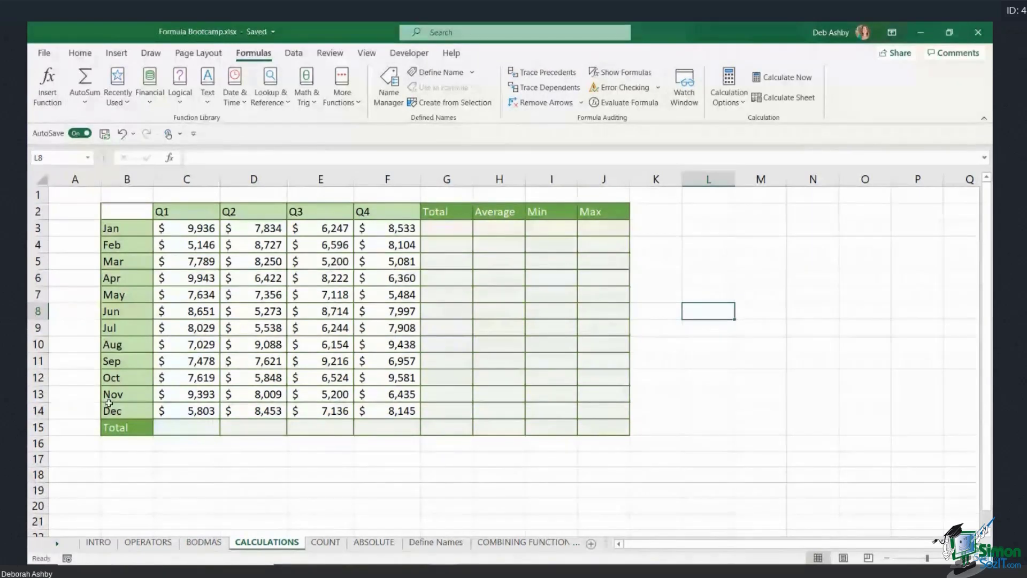
# Select the month names and the quarterly sales figures to review the data range.
pyautogui.moveTo(127, 228); pyautogui.dragTo(127, 277)
pyautogui.moveTo(163, 212); pyautogui.dragTo(321, 228)
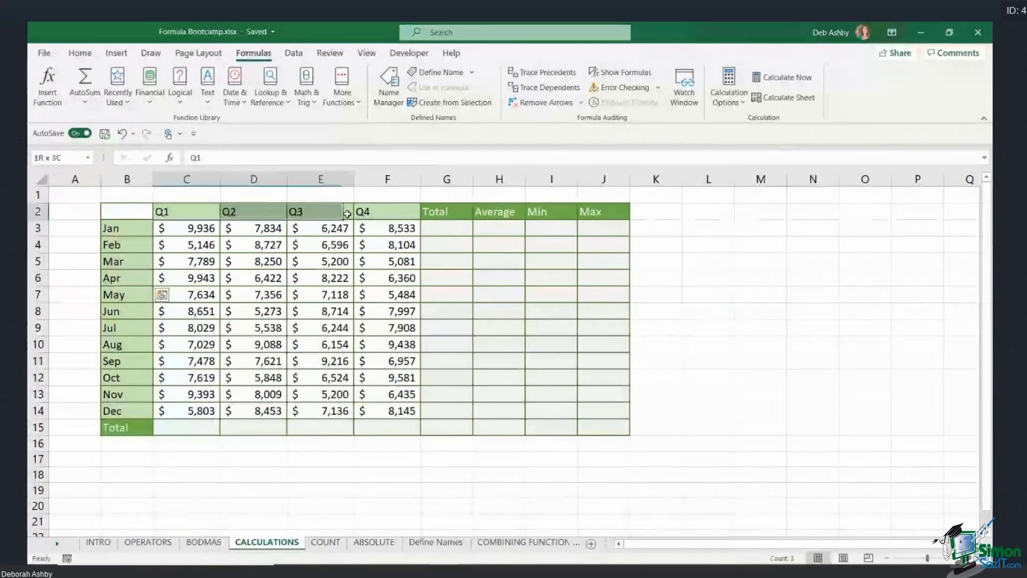
pyautogui.click(206, 229)
pyautogui.hotkey('ctrl', 'shift', 'Right')
pyautogui.hotkey('ctrl', 'shift', 'Down')
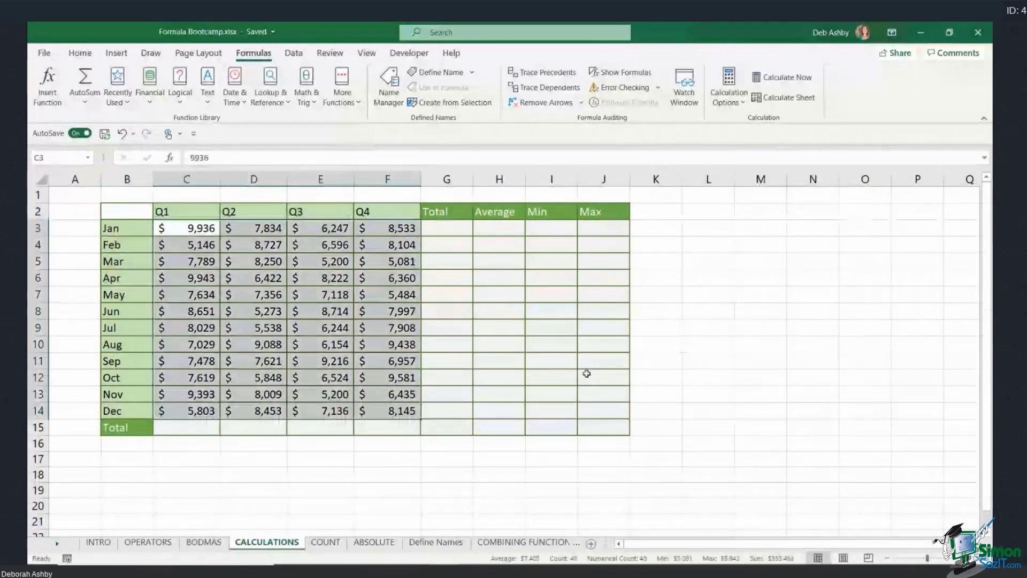
# Enter =SUM(C3:C14) in C15 and copy it across to F15 for the Q1–Q4 totals.
pyautogui.click(183, 426)
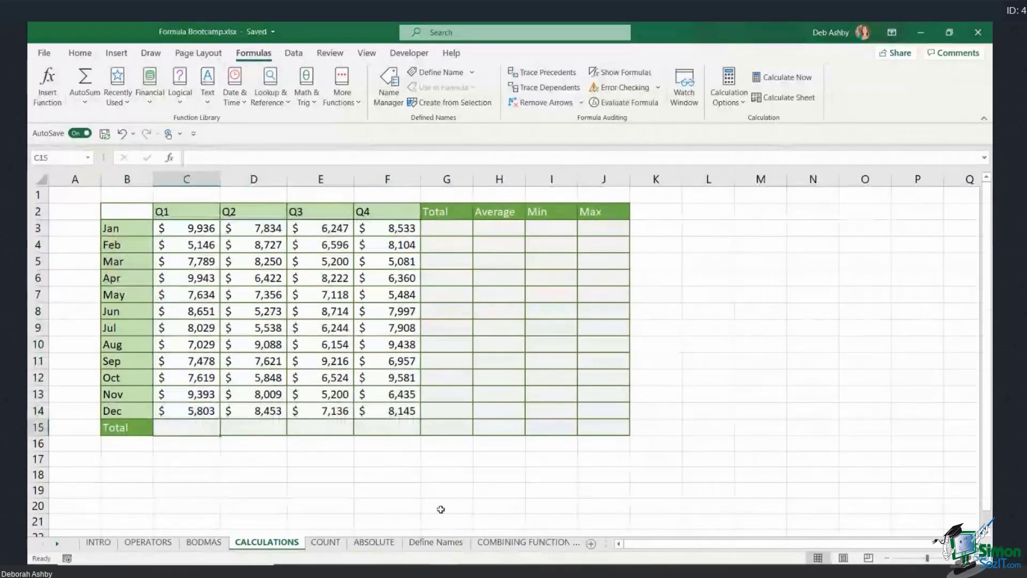
pyautogui.write('=sum(')
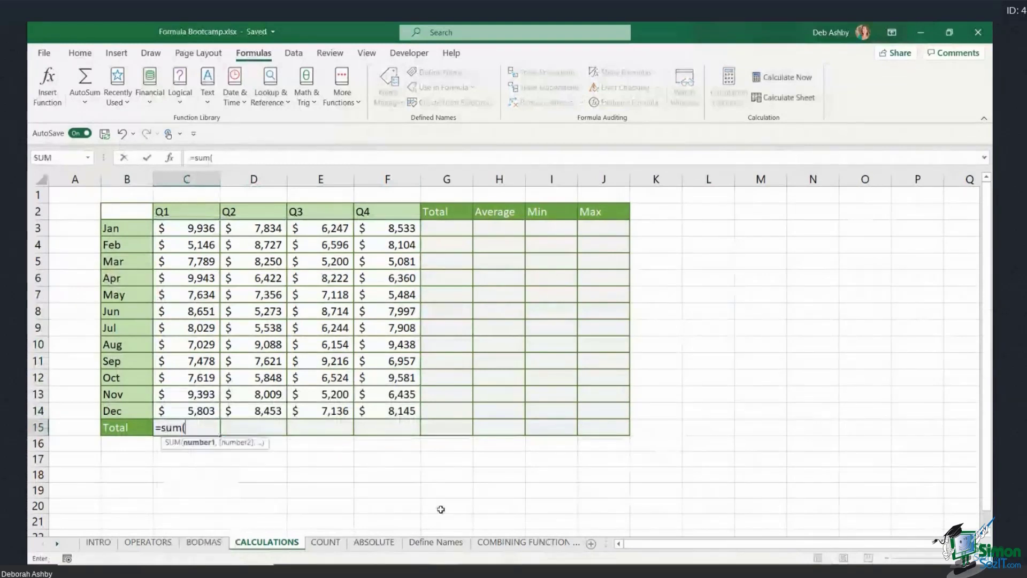
pyautogui.moveTo(192, 225); pyautogui.dragTo(203, 410)
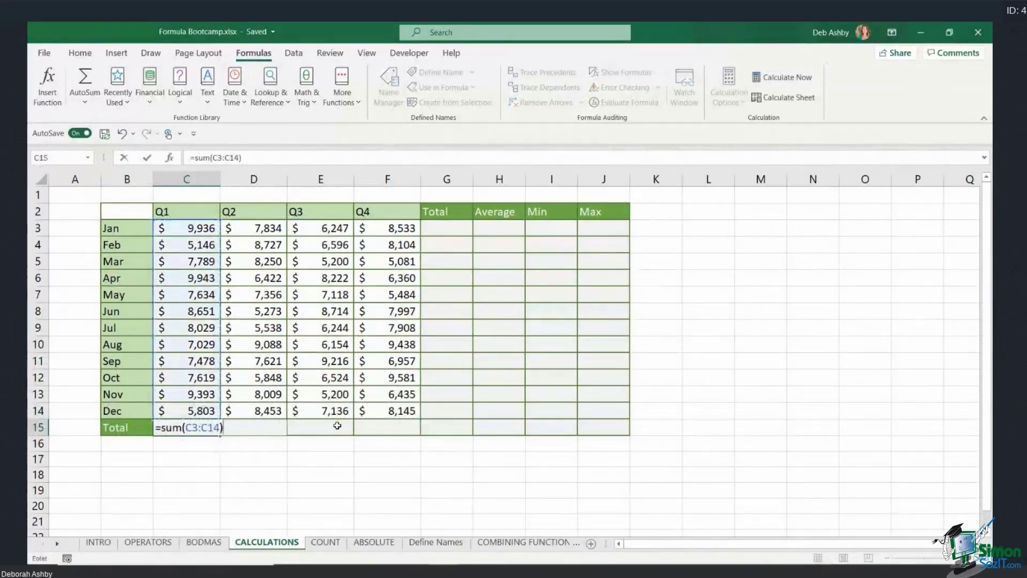
pyautogui.press('Return')
pyautogui.click(213, 429)
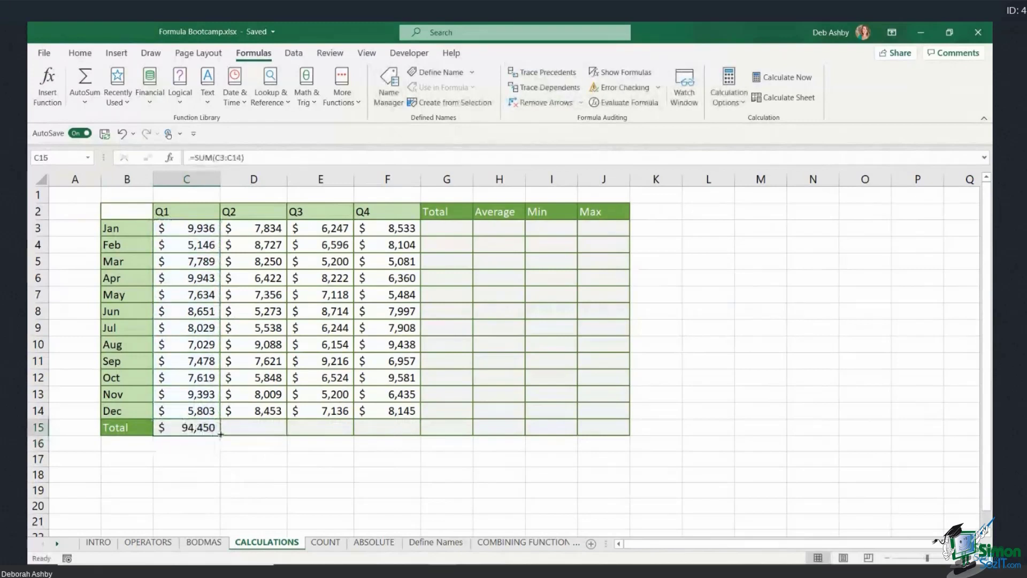
pyautogui.moveTo(223, 435); pyautogui.dragTo(420, 434)
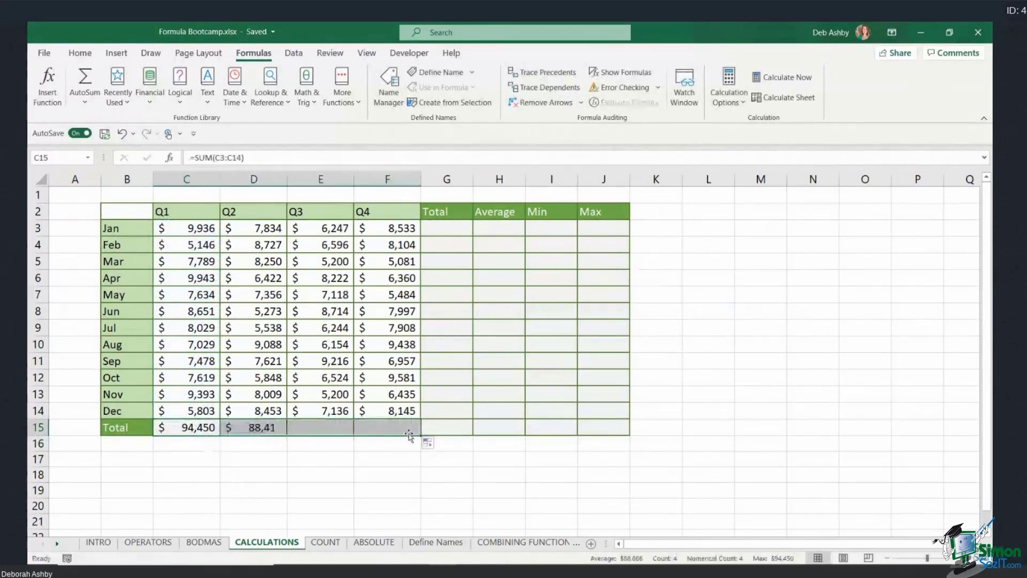
pyautogui.click(701, 345)
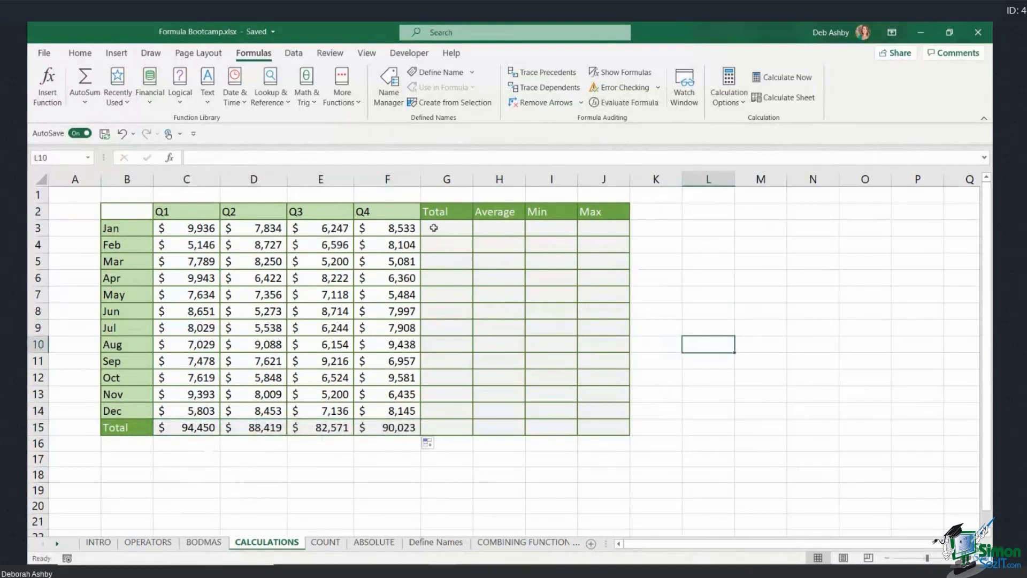
# Enter =SUM(C3:F3) in G3, fill it down to G15, and autofit column G to show $355,463.
pyautogui.click(433, 228)
pyautogui.write('=SUM(')
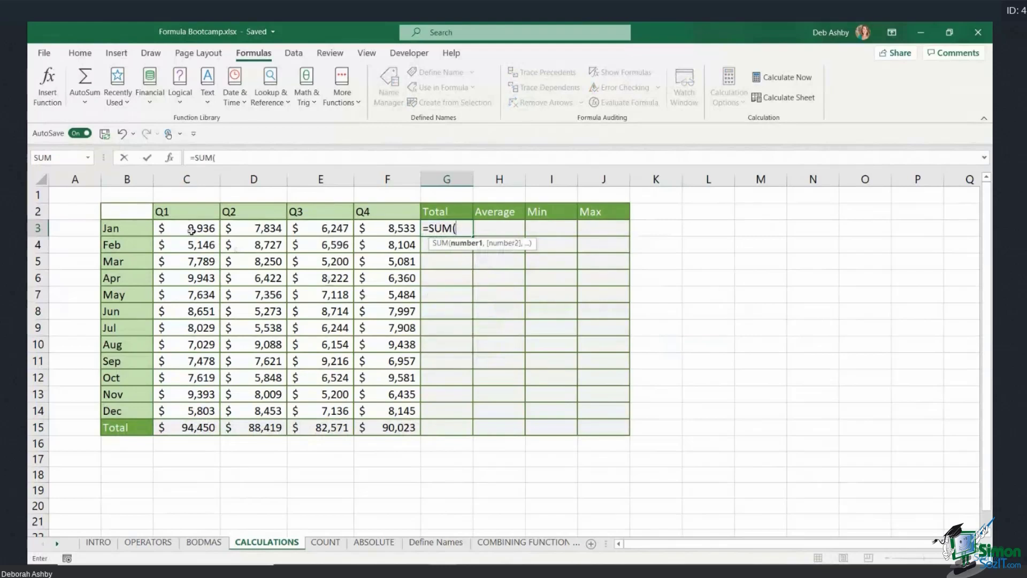
pyautogui.moveTo(190, 228); pyautogui.dragTo(402, 225)
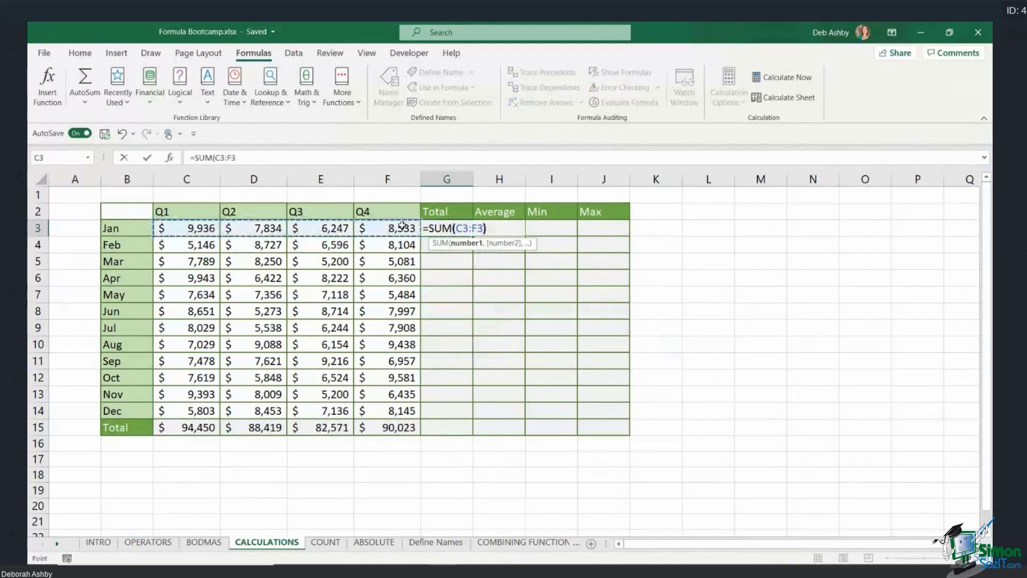
pyautogui.press('Return')
pyautogui.moveTo(451, 228); pyautogui.dragTo(459, 428)
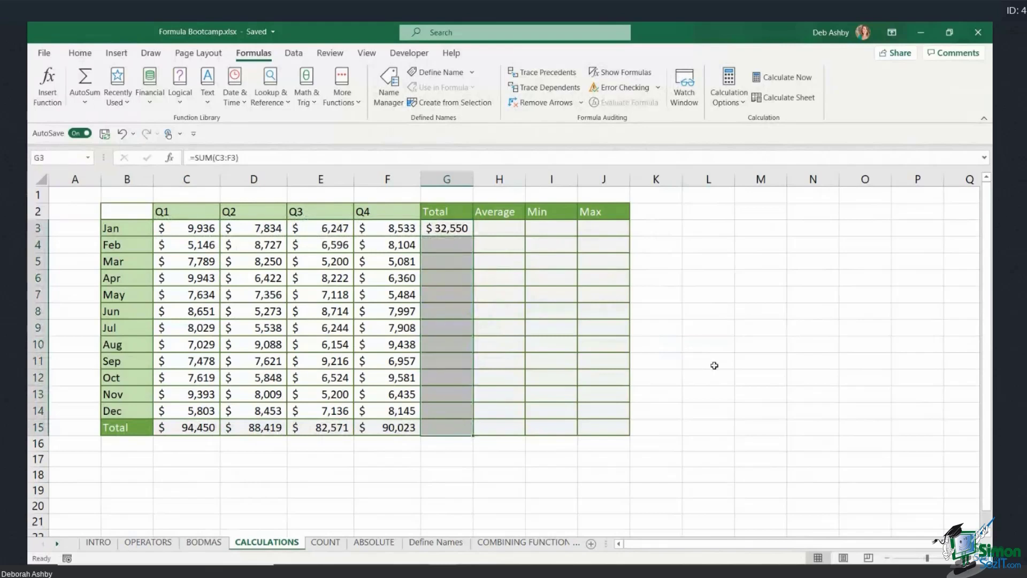
pyautogui.hotkey('ctrl', 'd')
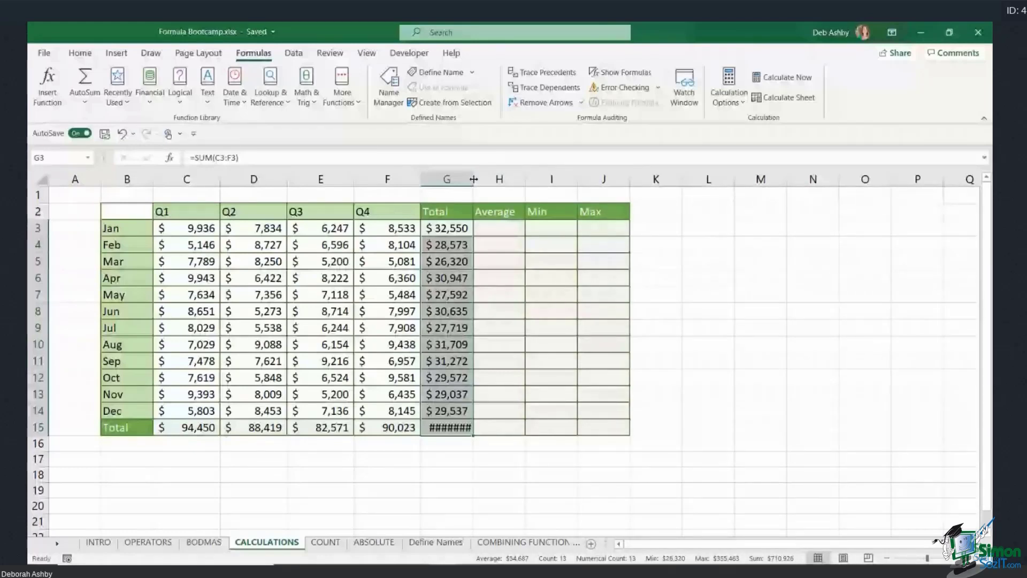
pyautogui.doubleClick(473, 180)
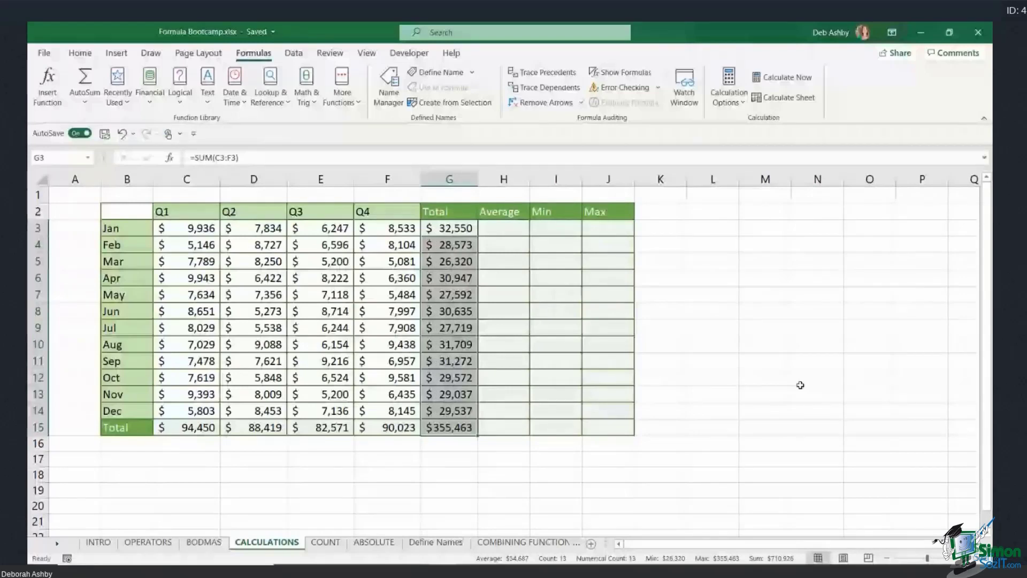
pyautogui.press('Right')
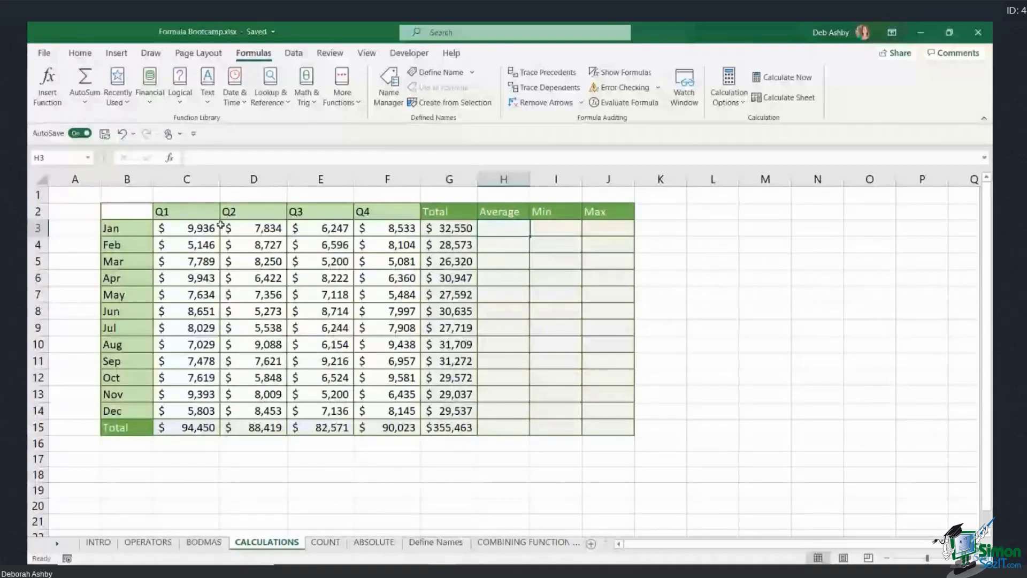
# Enter =AVERAGE(C3:F3) in H3 and fill it down to H15, giving Jan $8,138 and Total $88,866.
pyautogui.moveTo(221, 225); pyautogui.dragTo(382, 231)
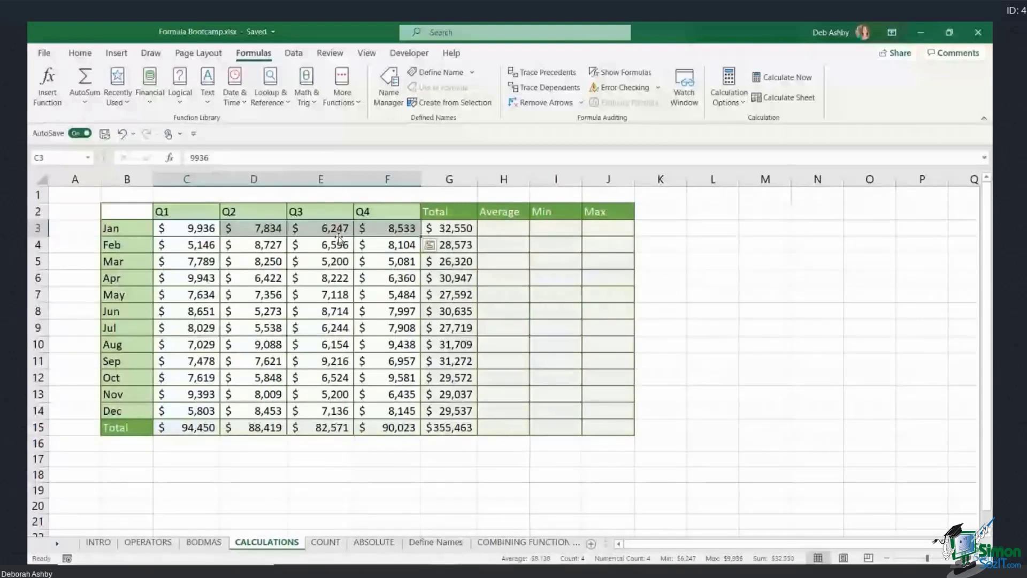
pyautogui.click(503, 228)
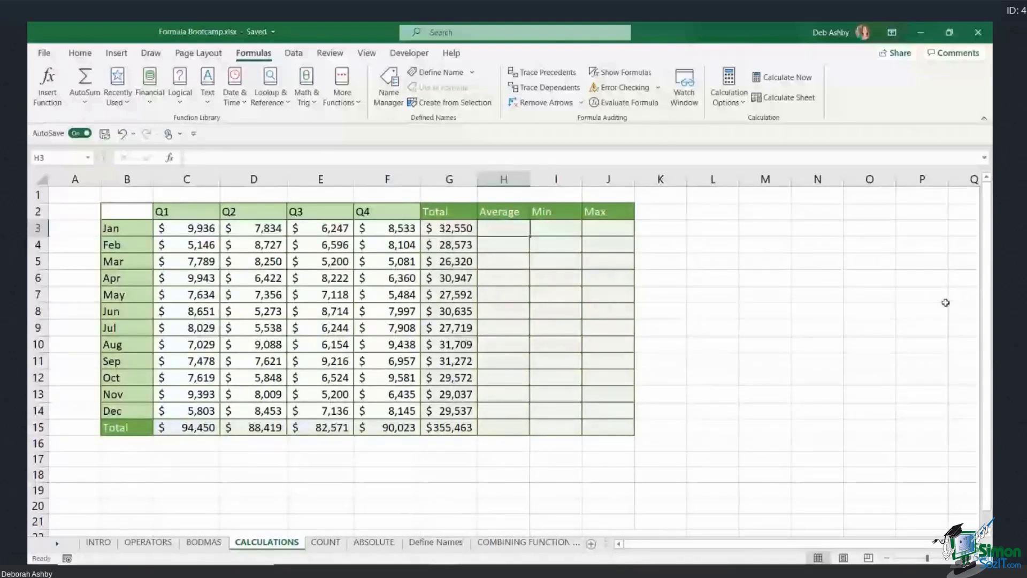
pyautogui.write('=average')
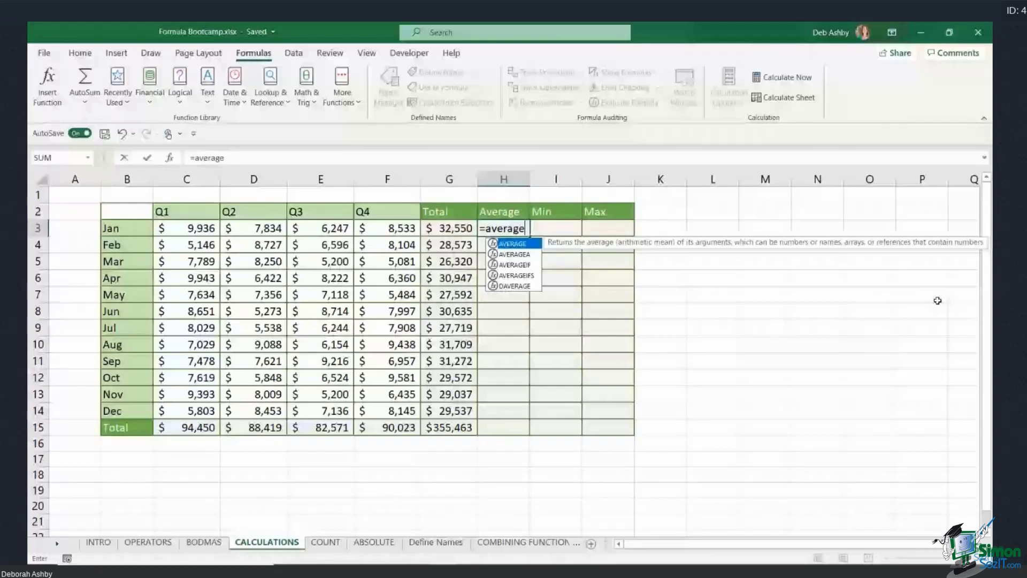
pyautogui.write('(')
pyautogui.moveTo(165, 228); pyautogui.dragTo(389, 228)
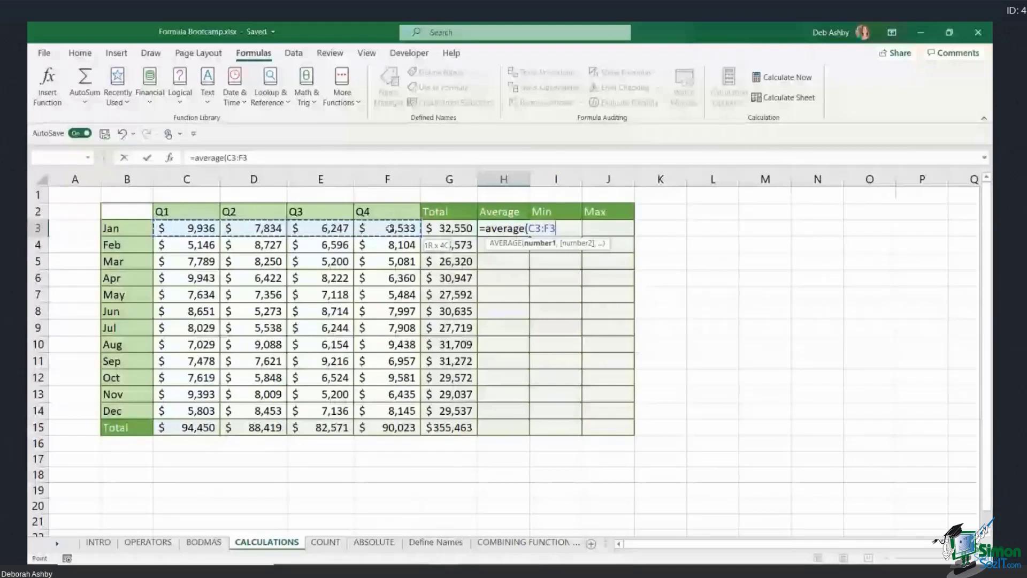
pyautogui.write(')')
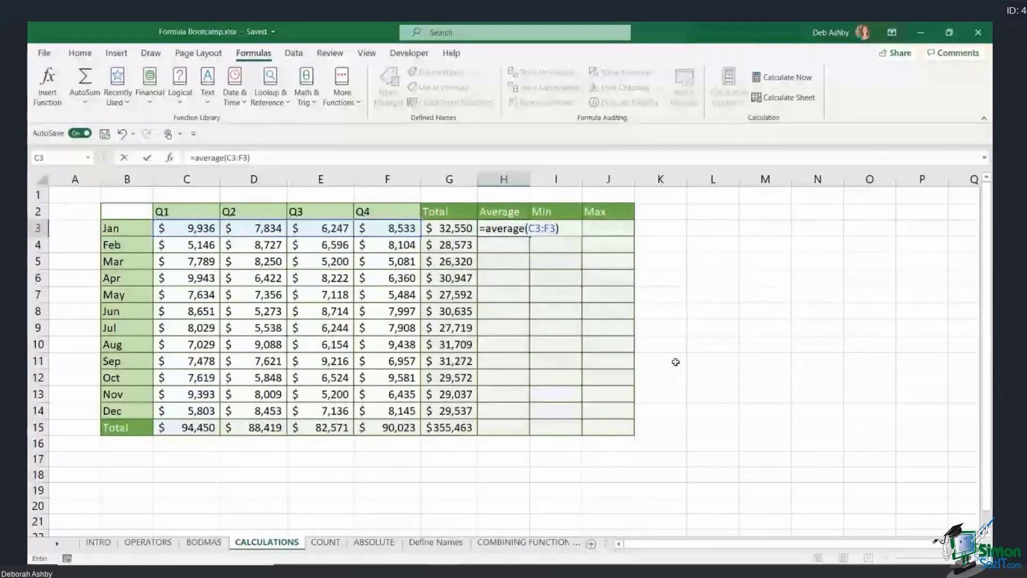
pyautogui.hotkey('ctrl', 'Return')
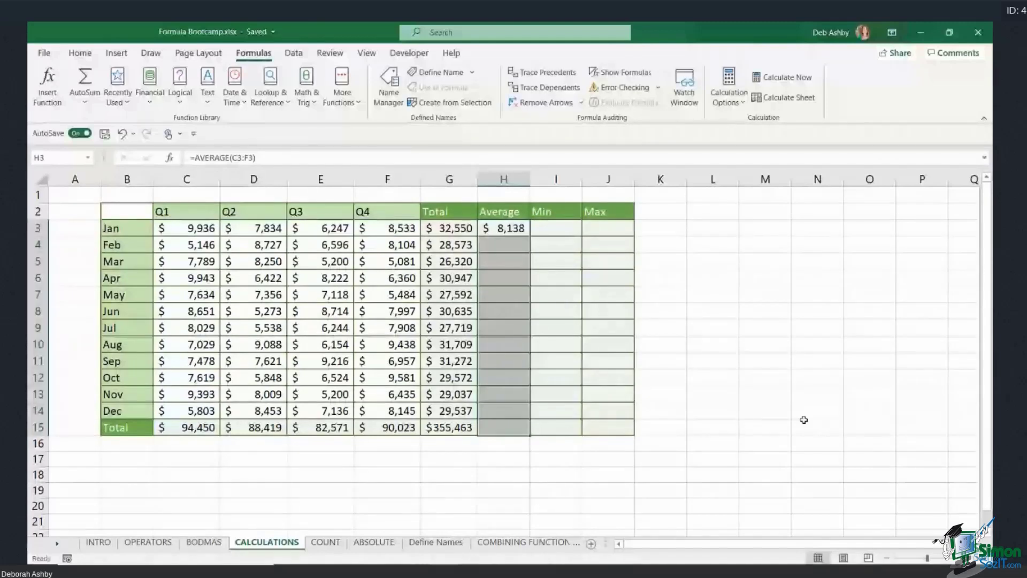
pyautogui.hotkey('ctrl', 'd')
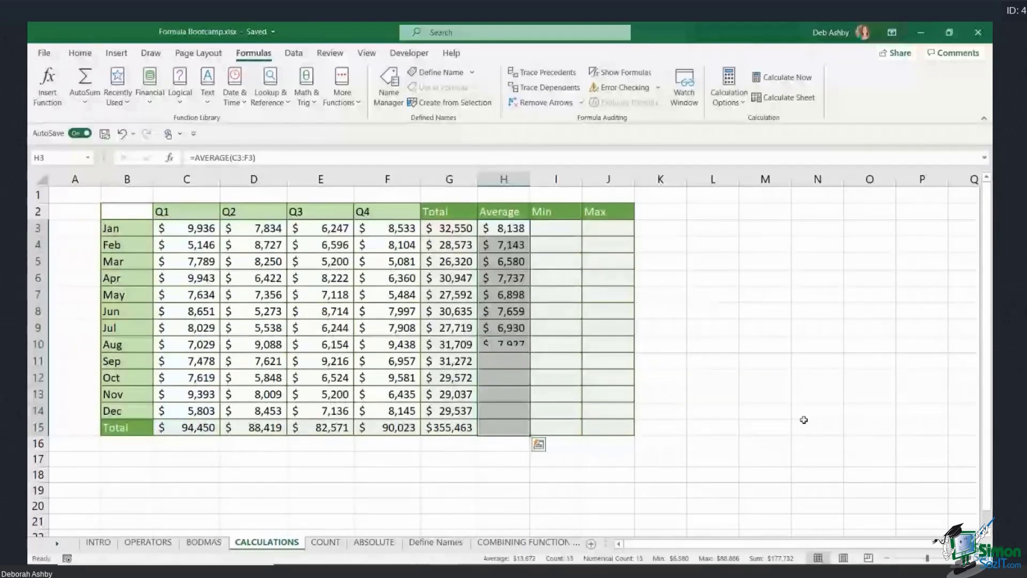
pyautogui.press('Right')
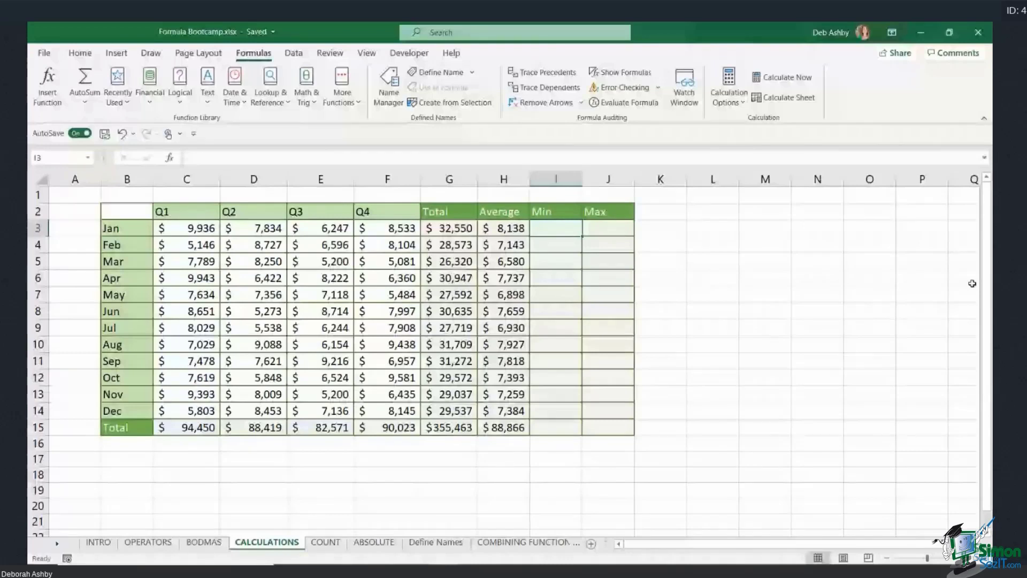
# Enter =MIN(C3:F3) in I3 and fill it down to I15, giving Jan $6,247 and Total $82,571.
pyautogui.click(176, 229)
pyautogui.moveTo(176, 229); pyautogui.dragTo(377, 229)
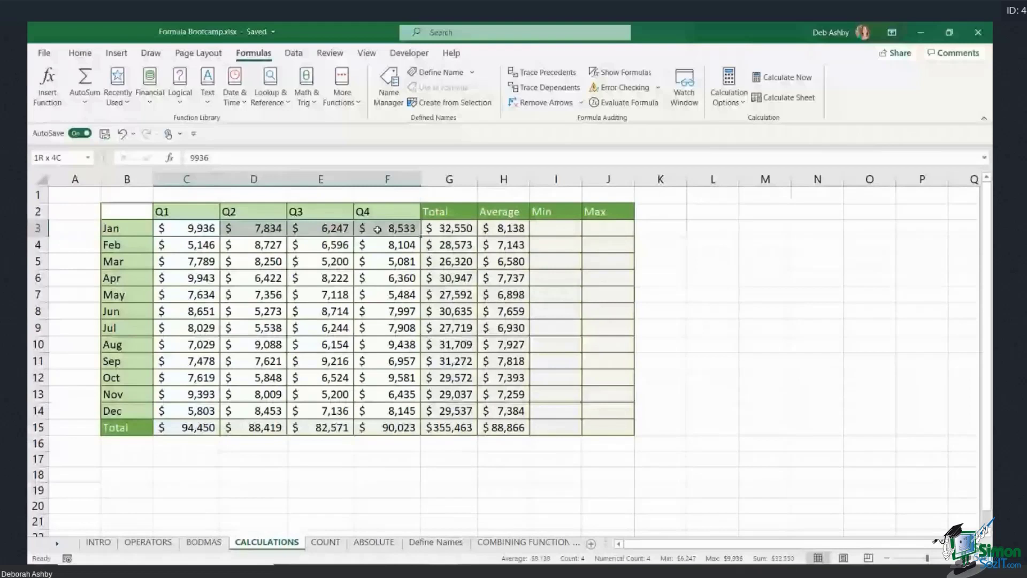
pyautogui.click(555, 228)
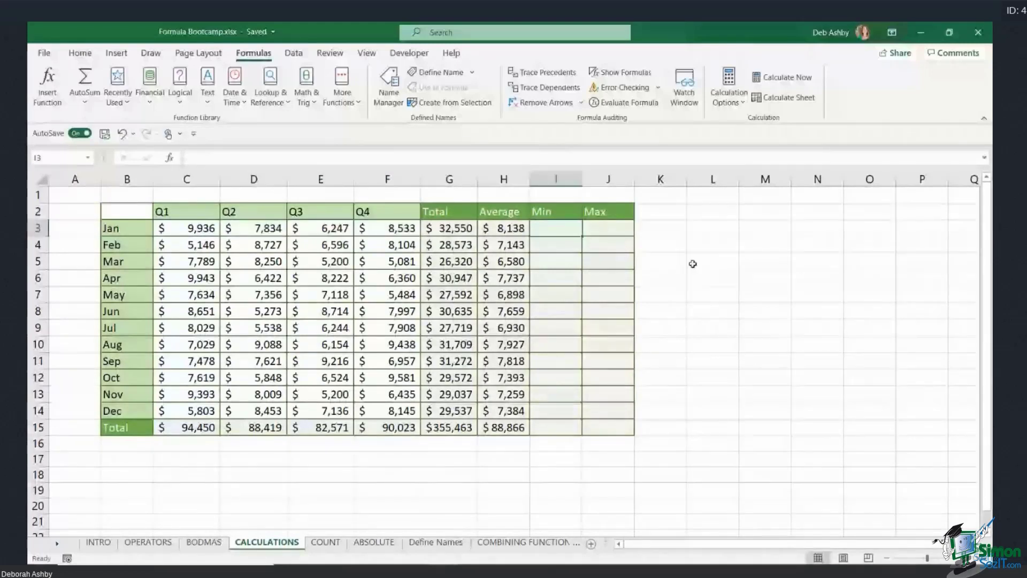
pyautogui.write('=M')
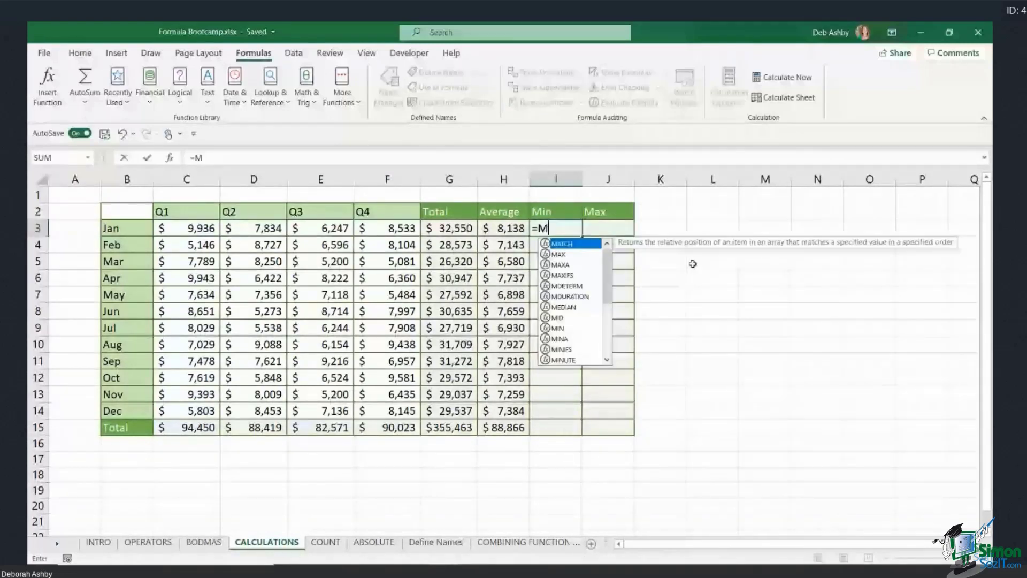
pyautogui.write('IN(')
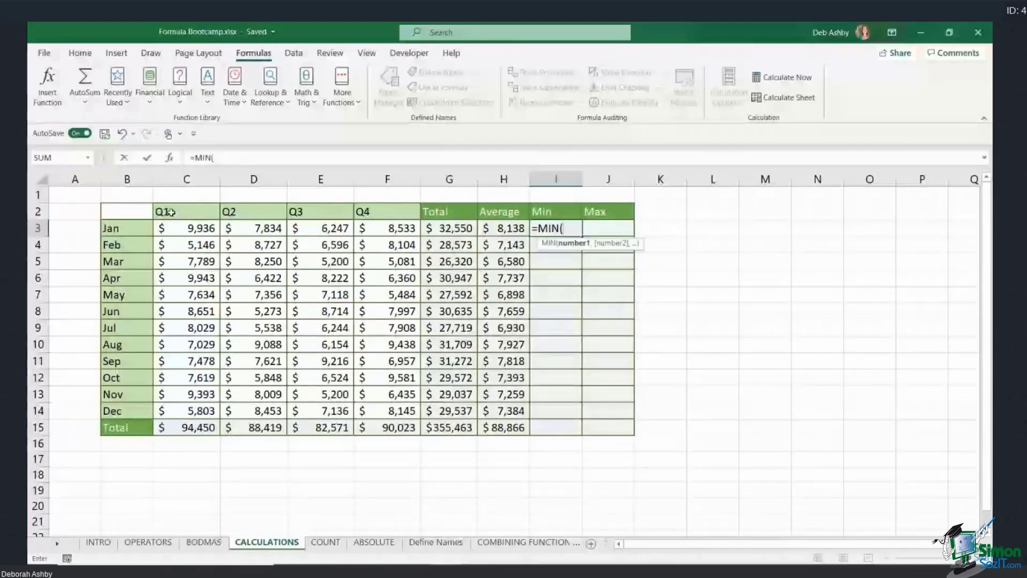
pyautogui.moveTo(170, 228); pyautogui.dragTo(364, 230)
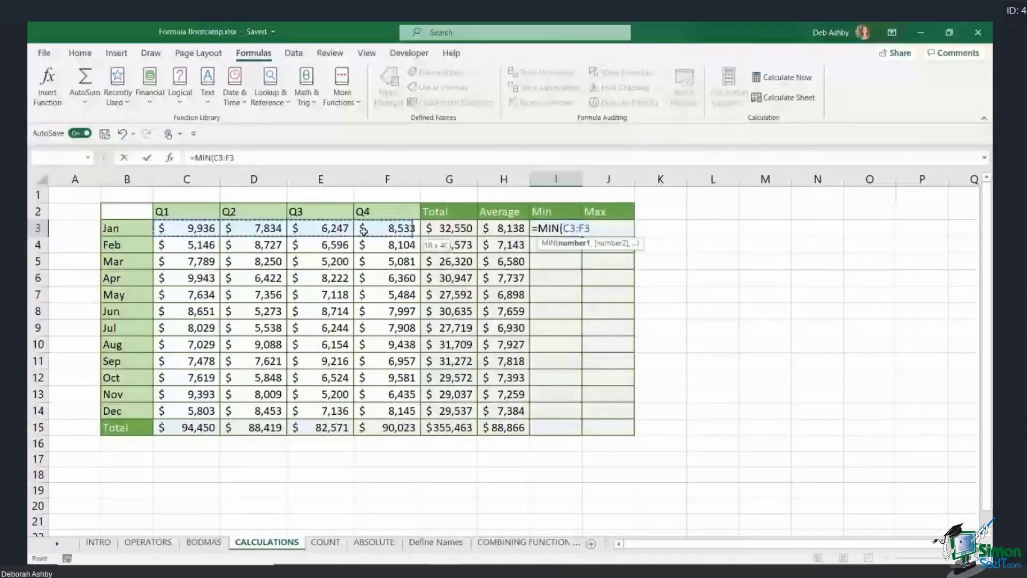
pyautogui.press('Return')
pyautogui.moveTo(551, 228); pyautogui.dragTo(543, 419)
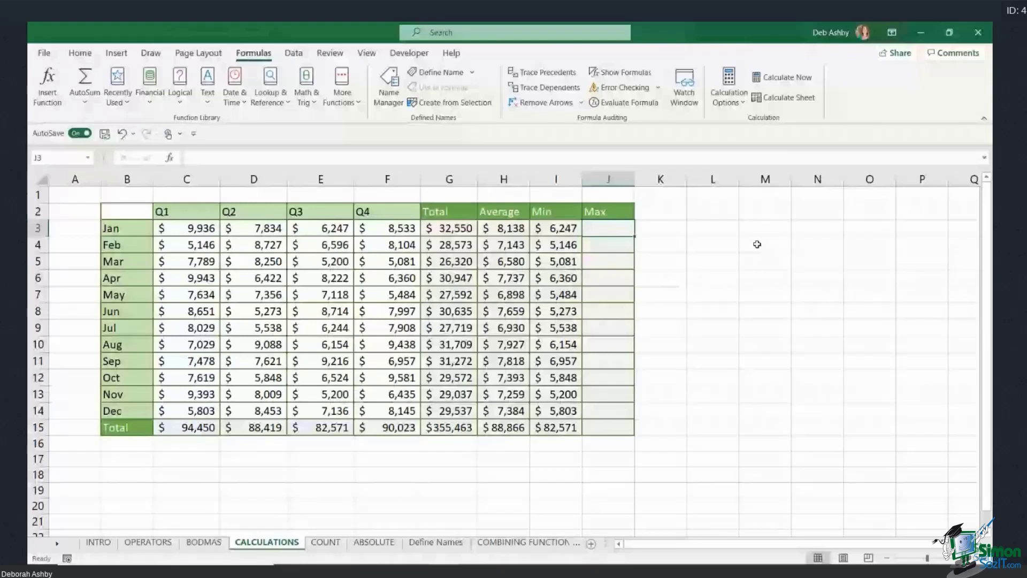
# Enter =MAX(C3:F3) in J3 and fill it down to J15, giving Jan $9,936 and Total $94,450.
pyautogui.write('=MAX(')
pyautogui.click(188, 230)
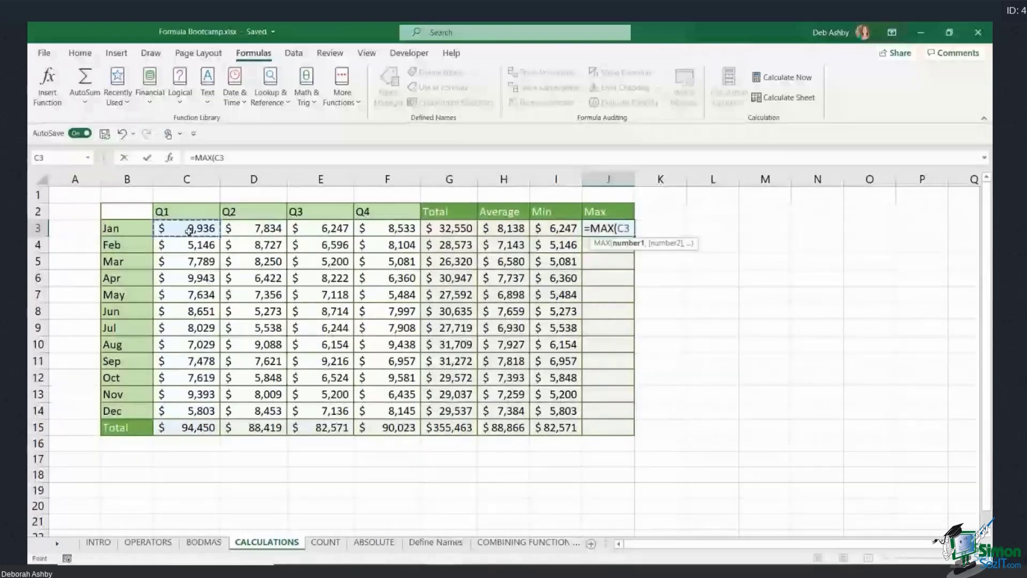
pyautogui.moveTo(188, 230); pyautogui.dragTo(363, 230)
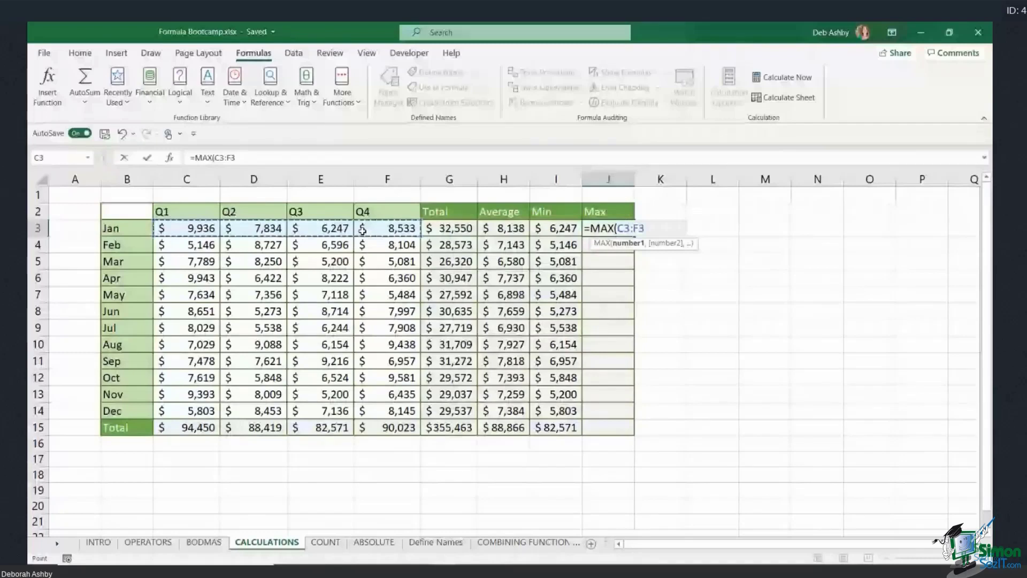
pyautogui.hotkey('ctrl', 'Return')
pyautogui.moveTo(634, 236); pyautogui.dragTo(615, 427)
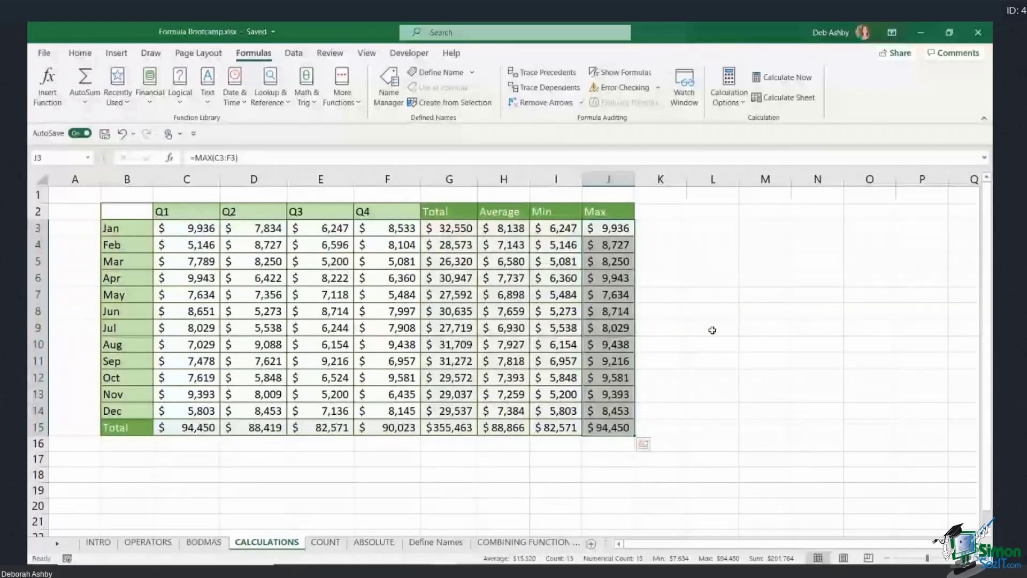
pyautogui.click(713, 329)
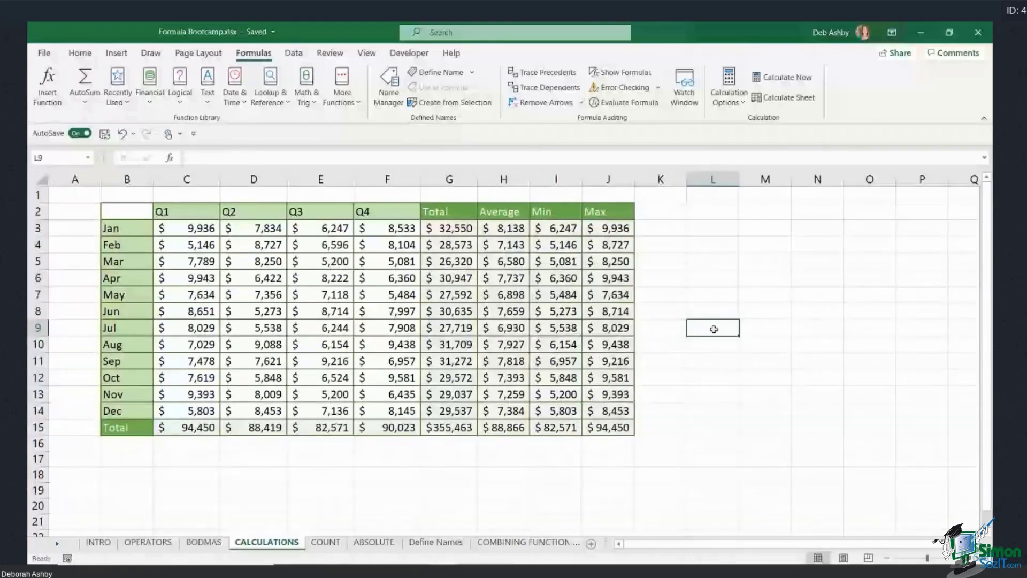